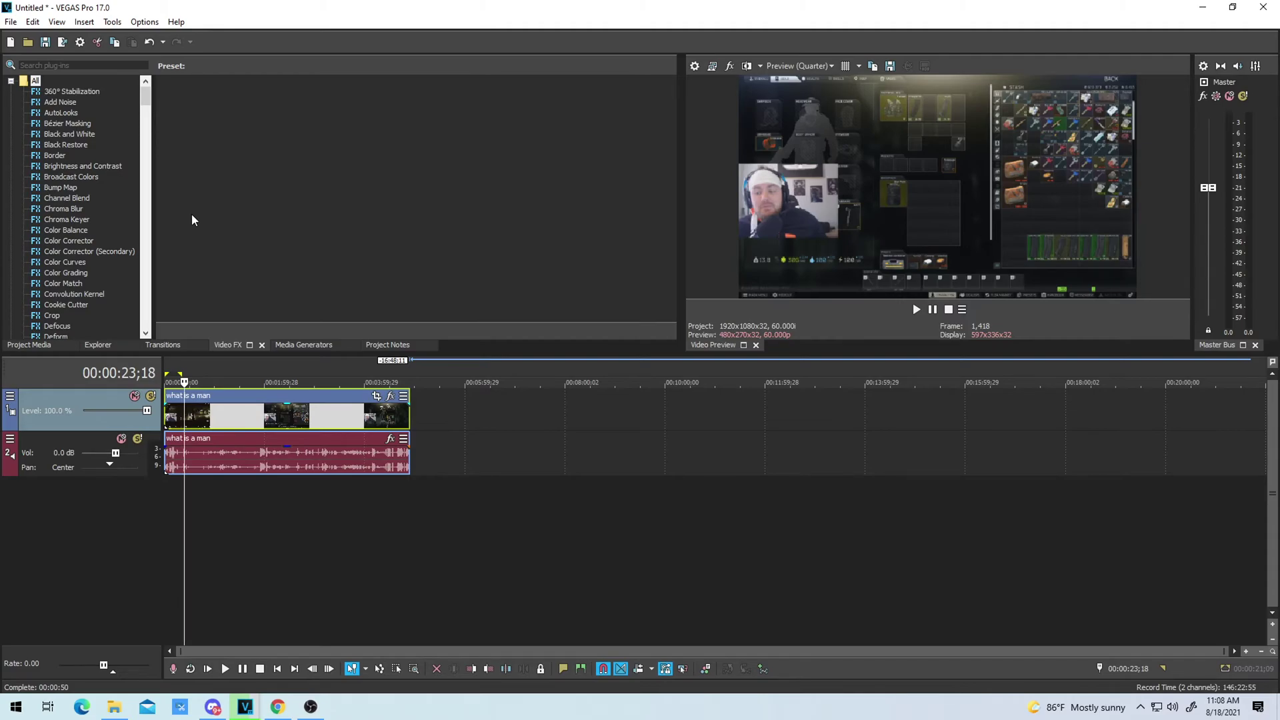
Set the project video size to 2560x1440 in Project Properties and apply it.
left_click(694, 65)
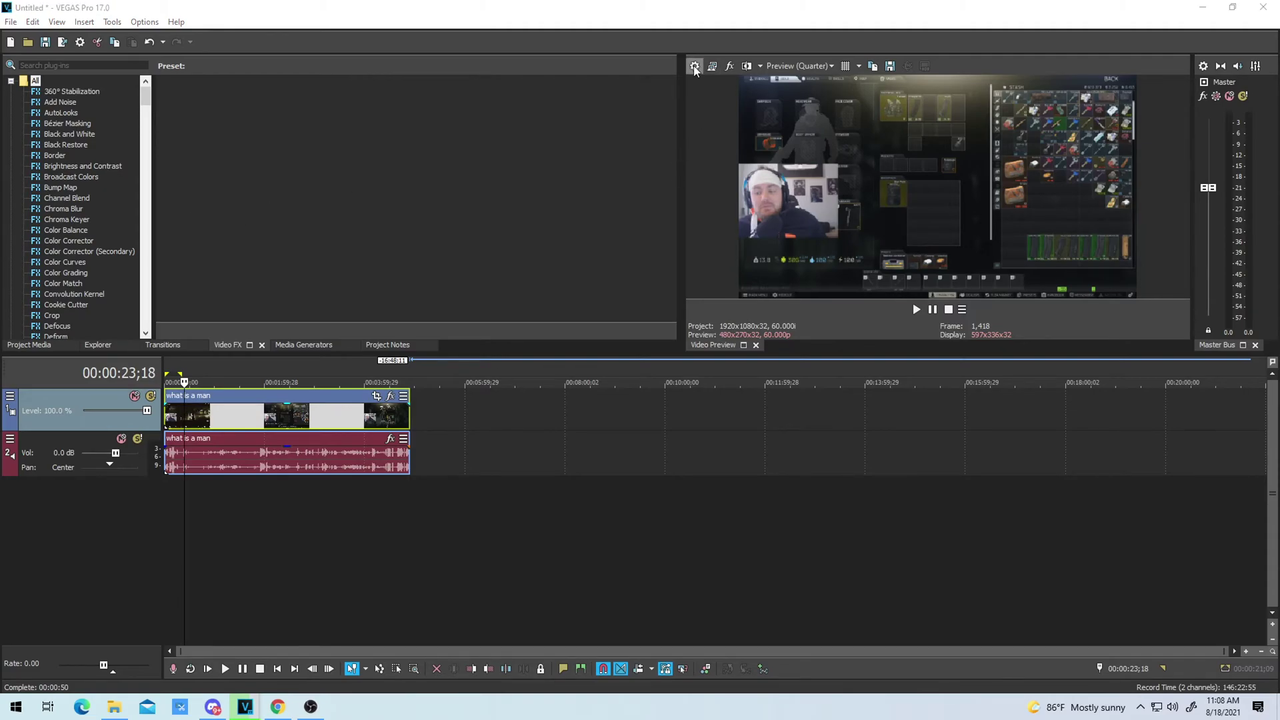
double_click(573, 144)
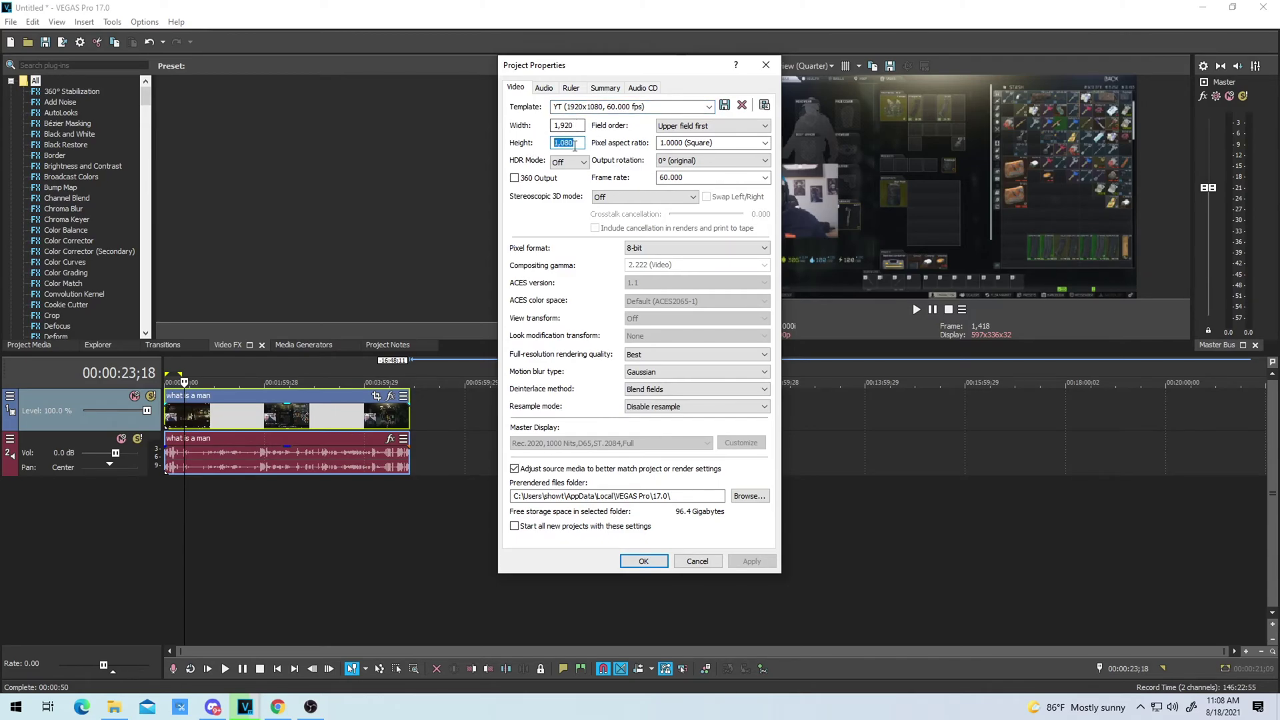
type("1440")
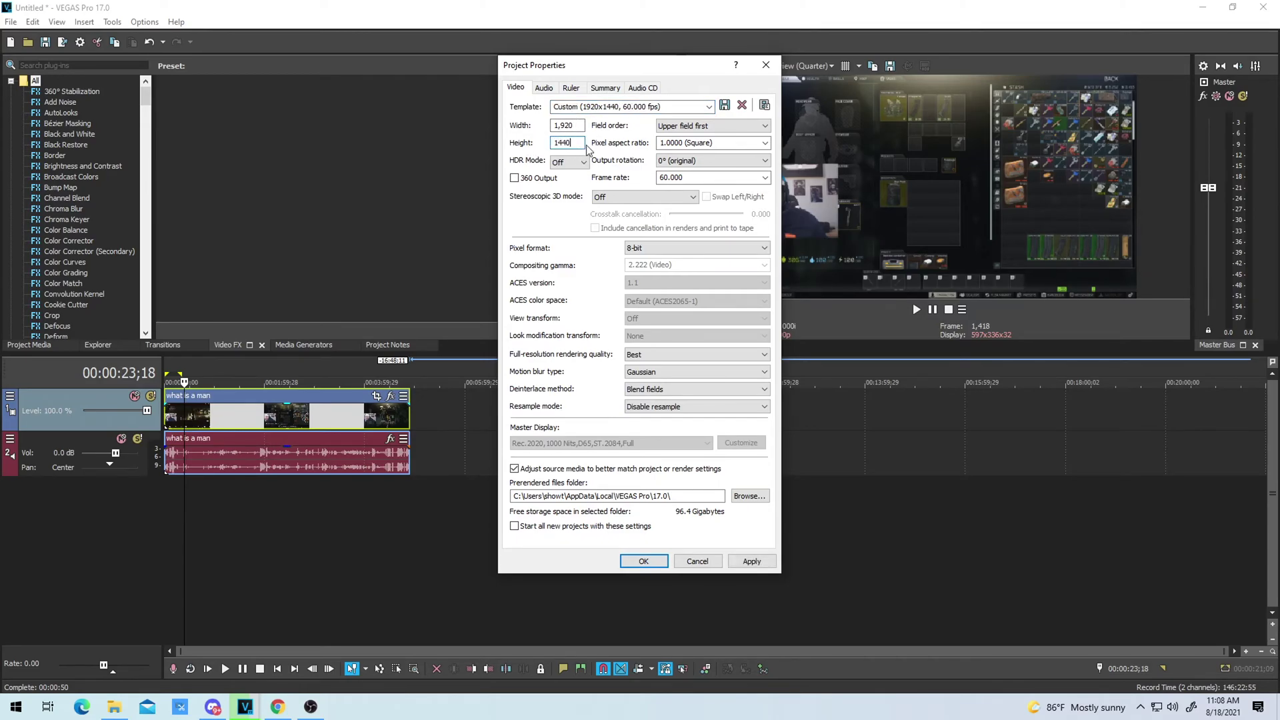
double_click(566, 125)
type("256")
type("0")
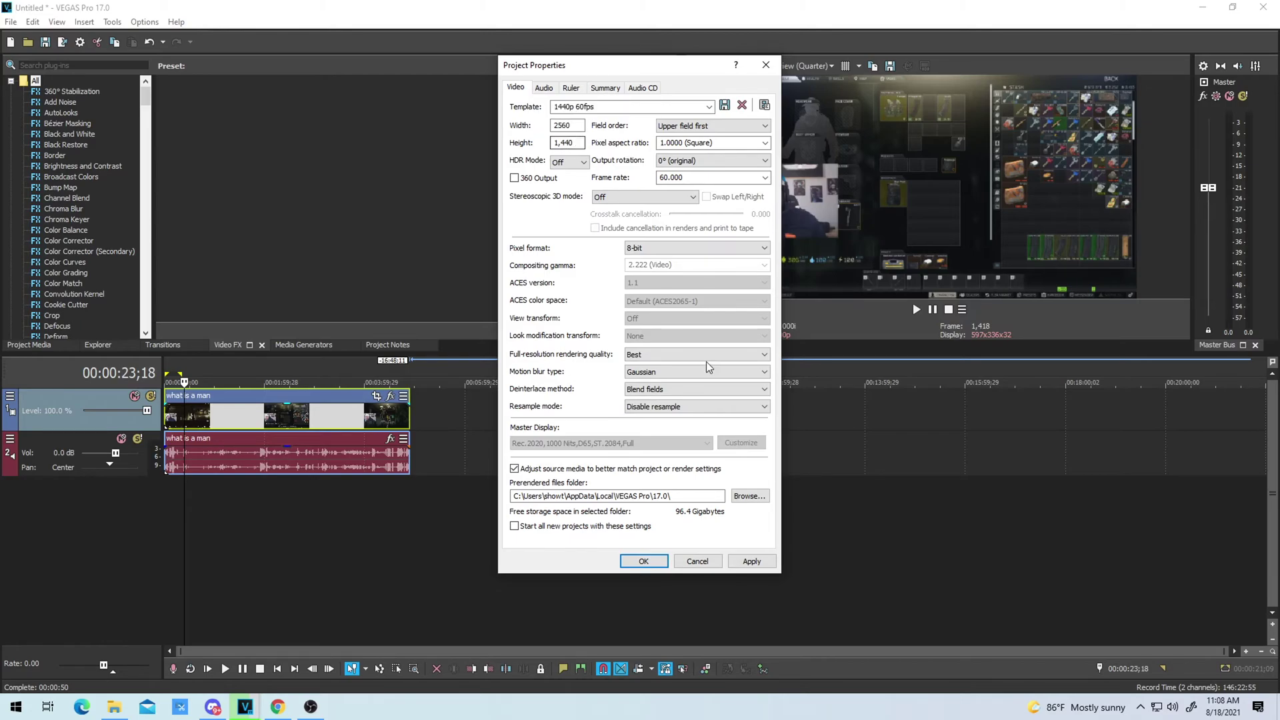
left_click(751, 561)
left_click(643, 561)
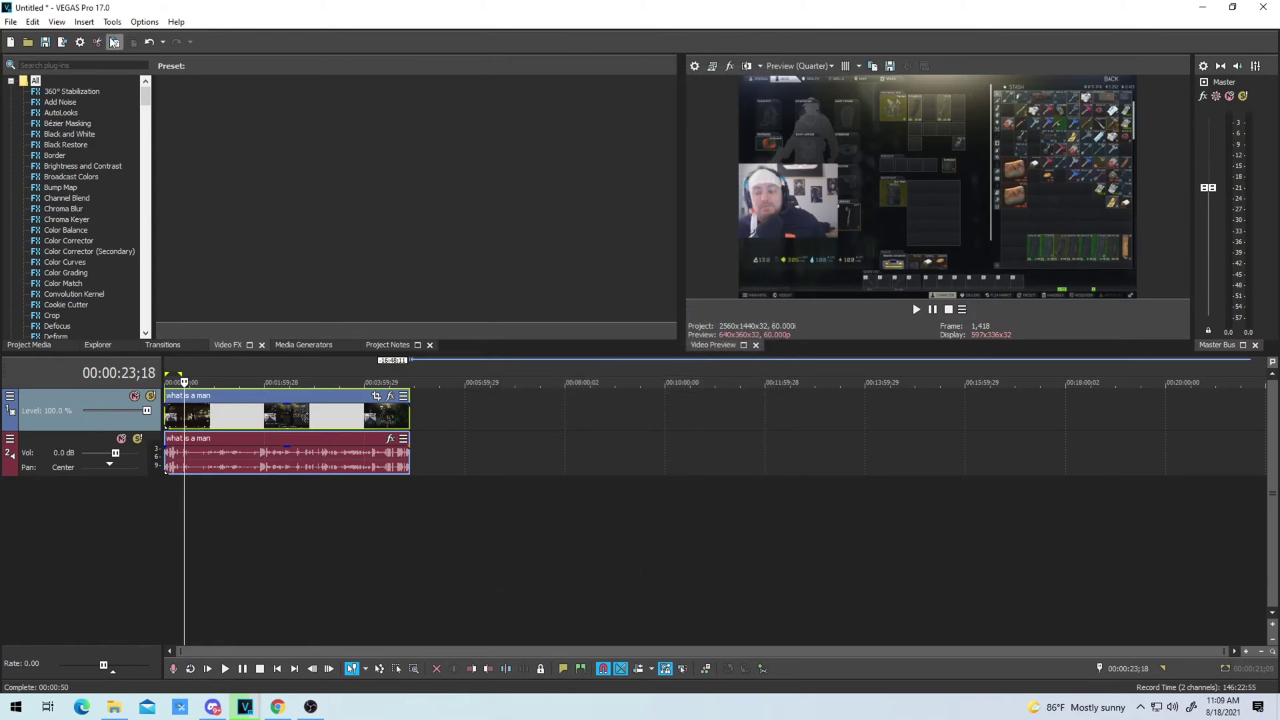
Mark the whole clip's duration as the timeline region.
left_click_drag(410, 380, 167, 381)
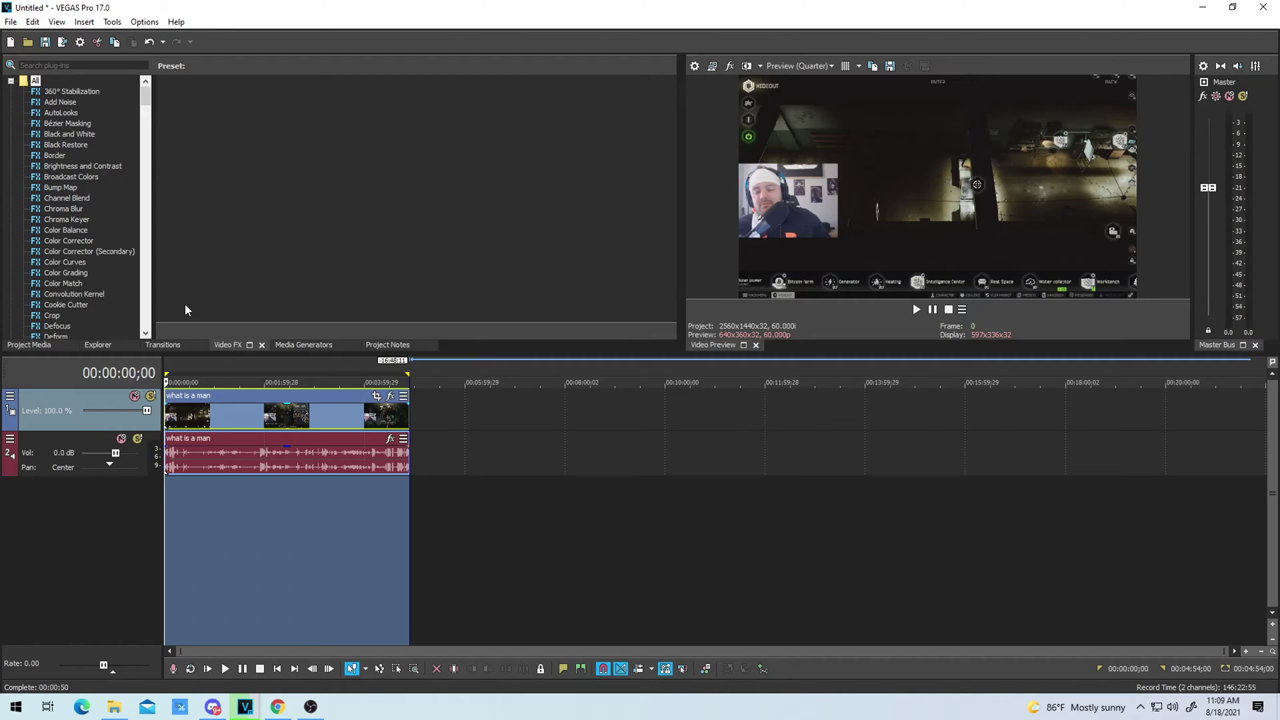
Bring up Render As for MAGIX AVC/AAC MP4 with the ShowSZN 1440p 60FPS NVDA VBR template.
left_click(10, 21)
left_click(42, 123)
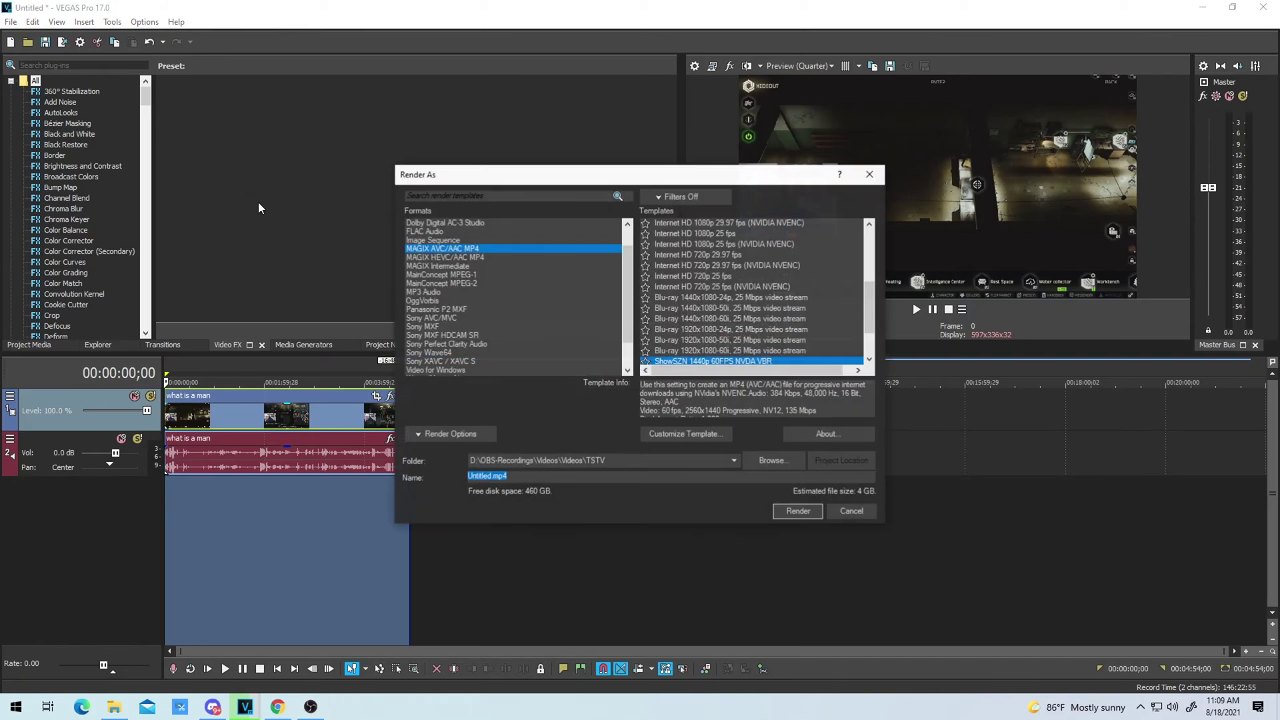
scroll(671, 320, "down", 2)
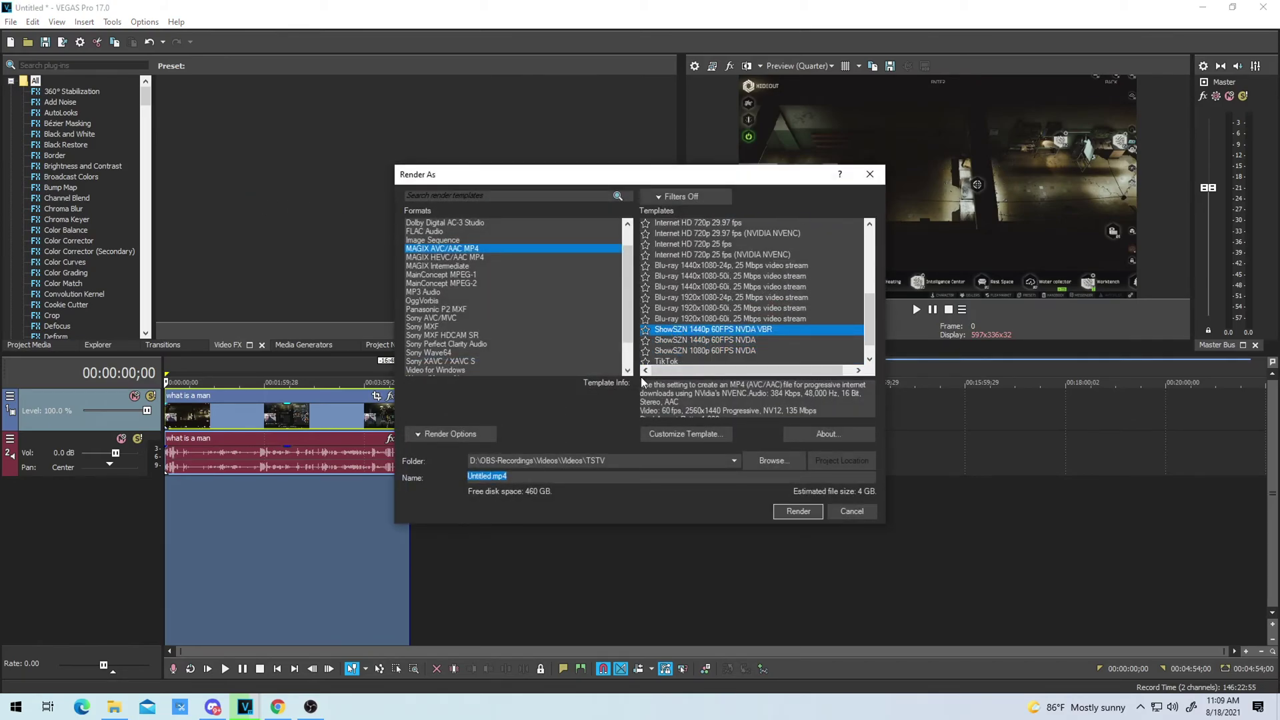
Review the template's Project and System settings, then return to its 2560x1440 video settings.
left_click(661, 433)
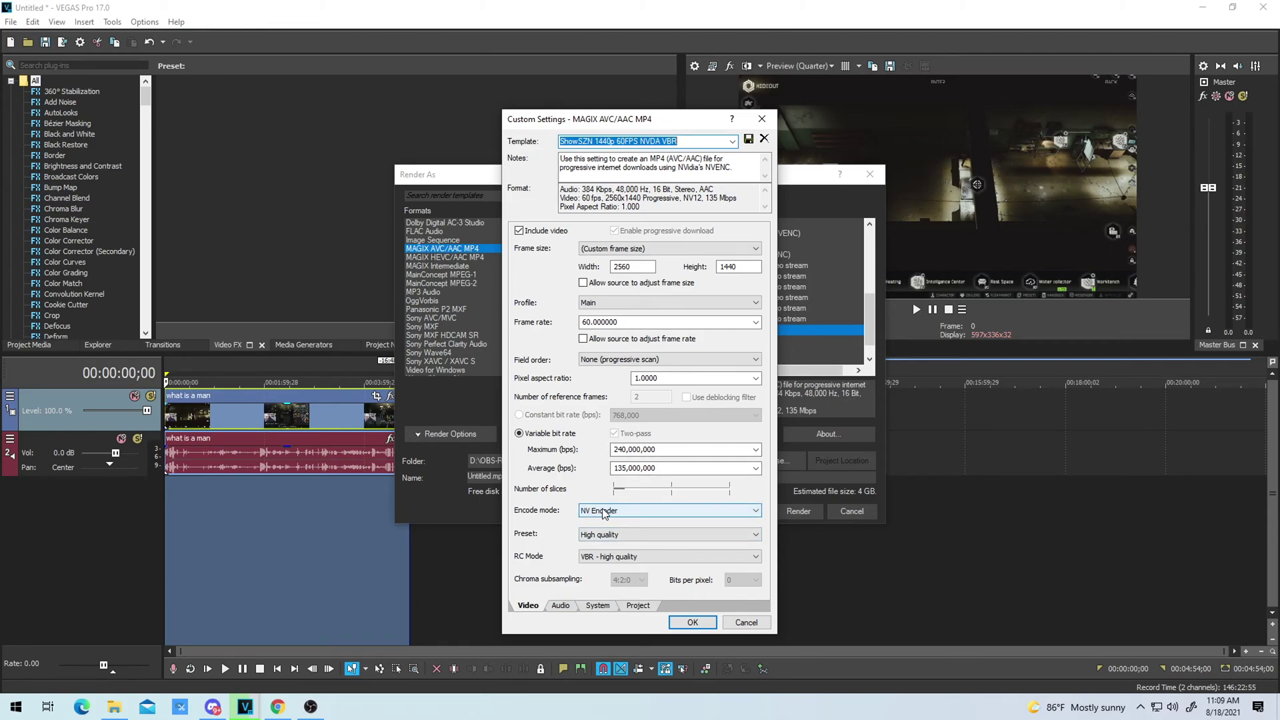
left_click(644, 609)
left_click(604, 607)
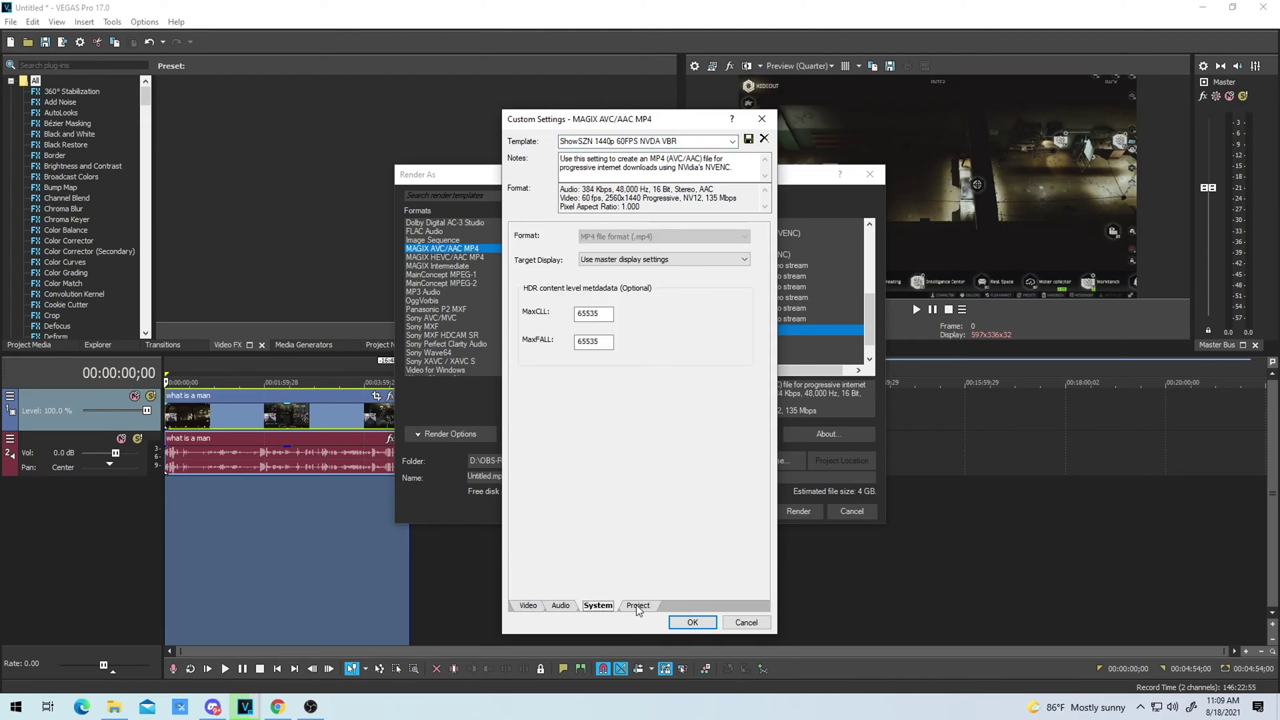
left_click(637, 608)
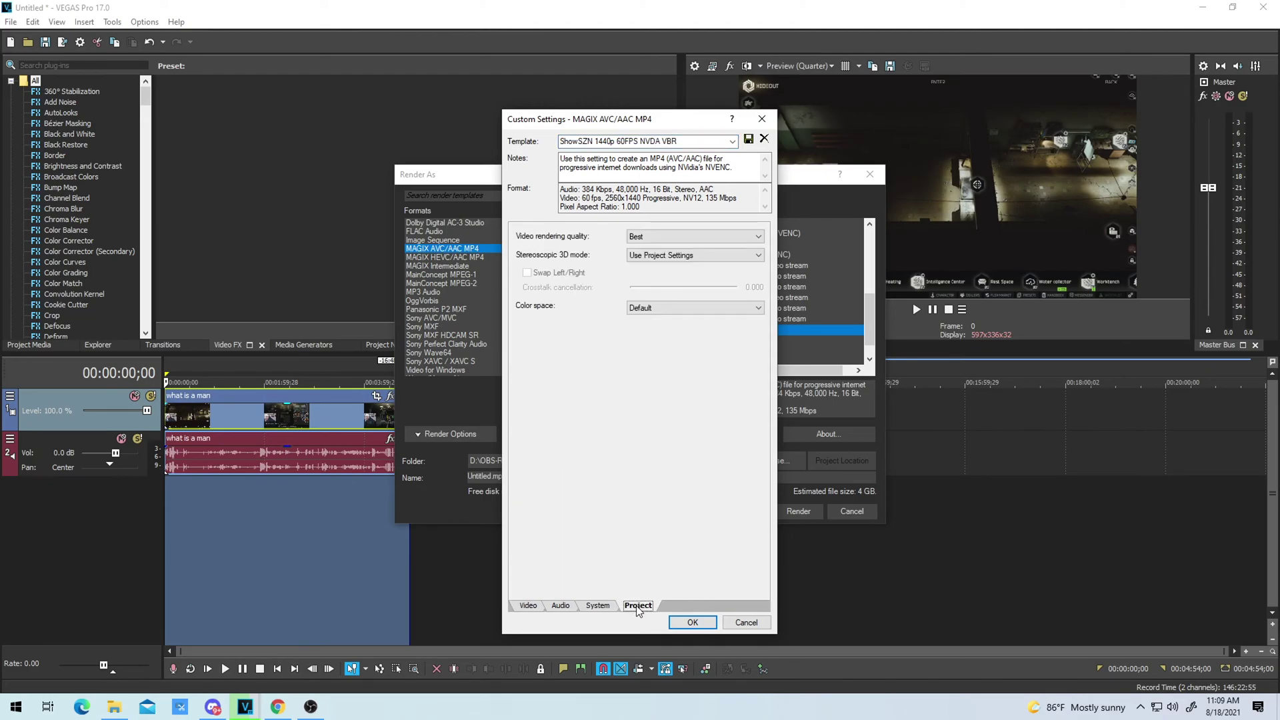
left_click(529, 606)
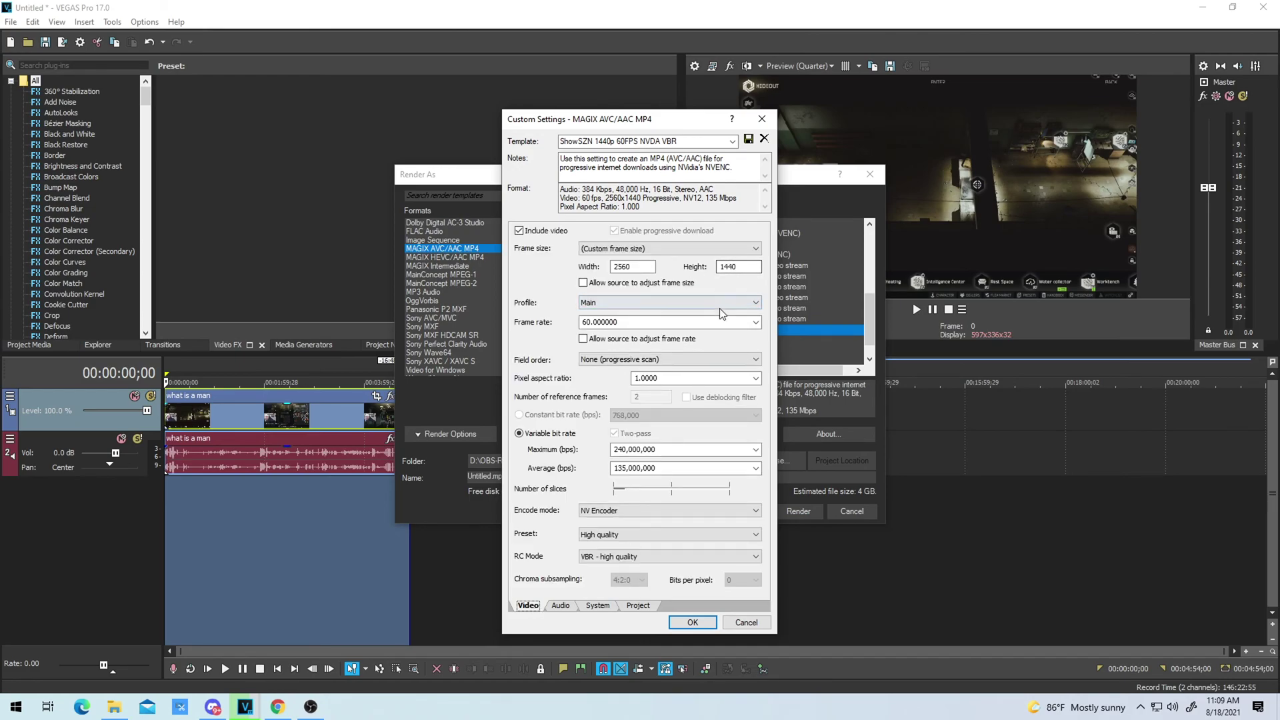
double_click(741, 268)
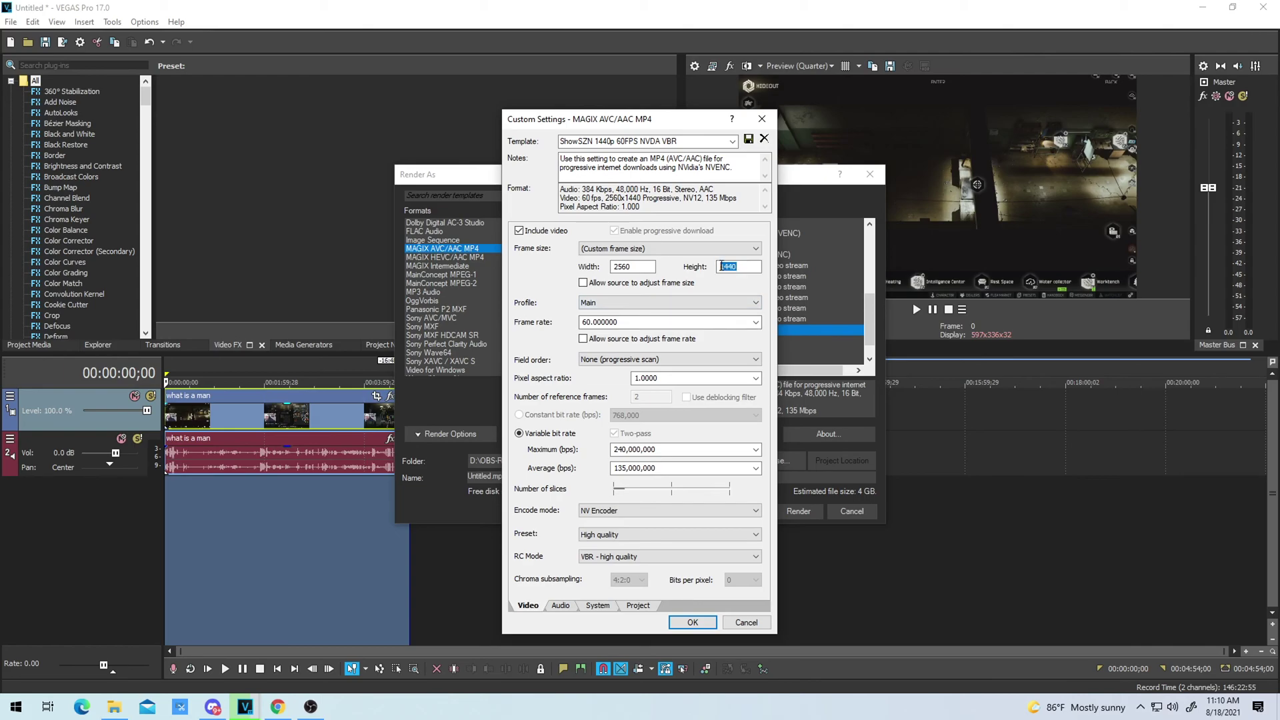